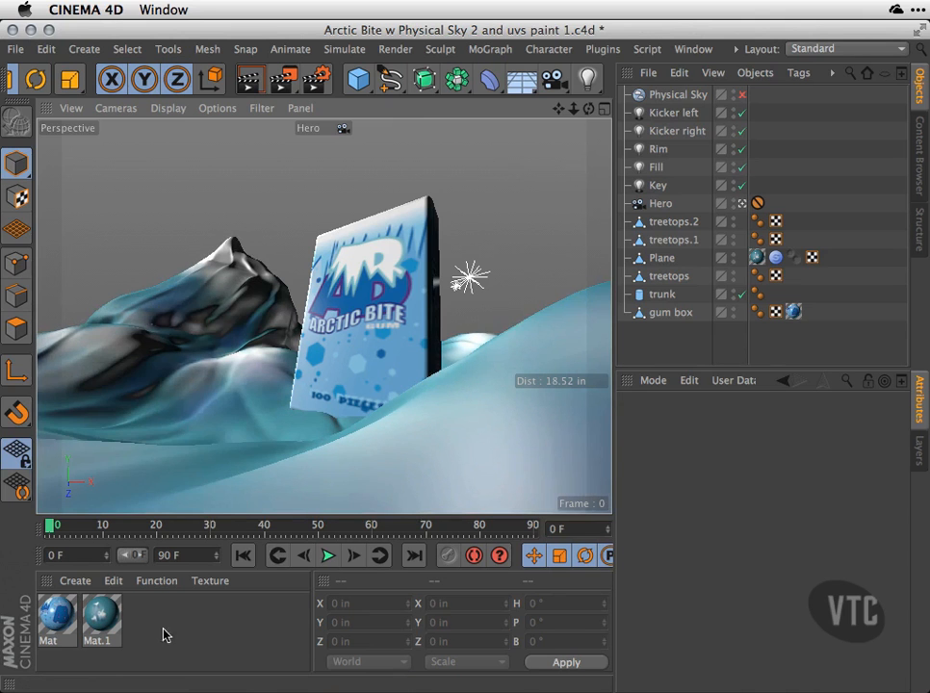
- Create a new material and name it Sky
double_click(149, 628)
click(144, 621)
click(58, 621)
double_click(57, 621)
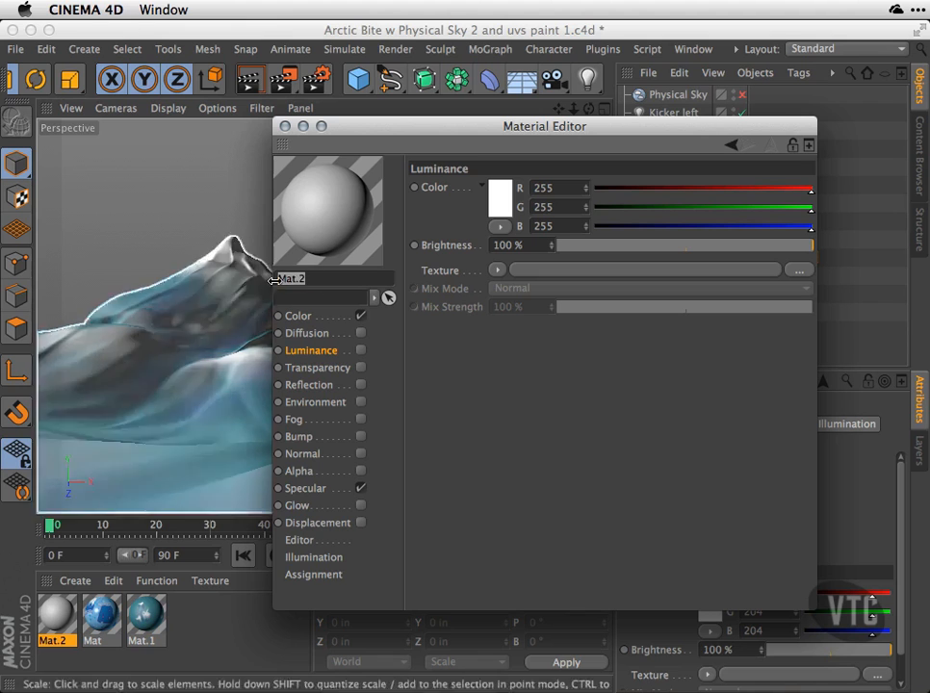
text(Sky)
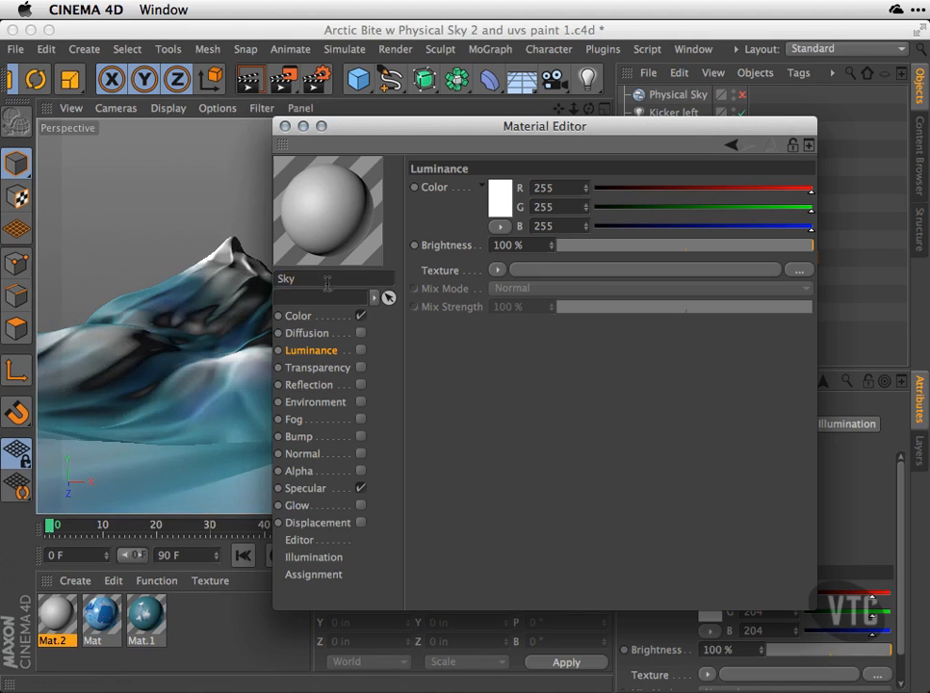
- Load cloud background.jpg as the Sky material's Luminance texture, previewing the image before opening it
click(497, 271)
click(510, 269)
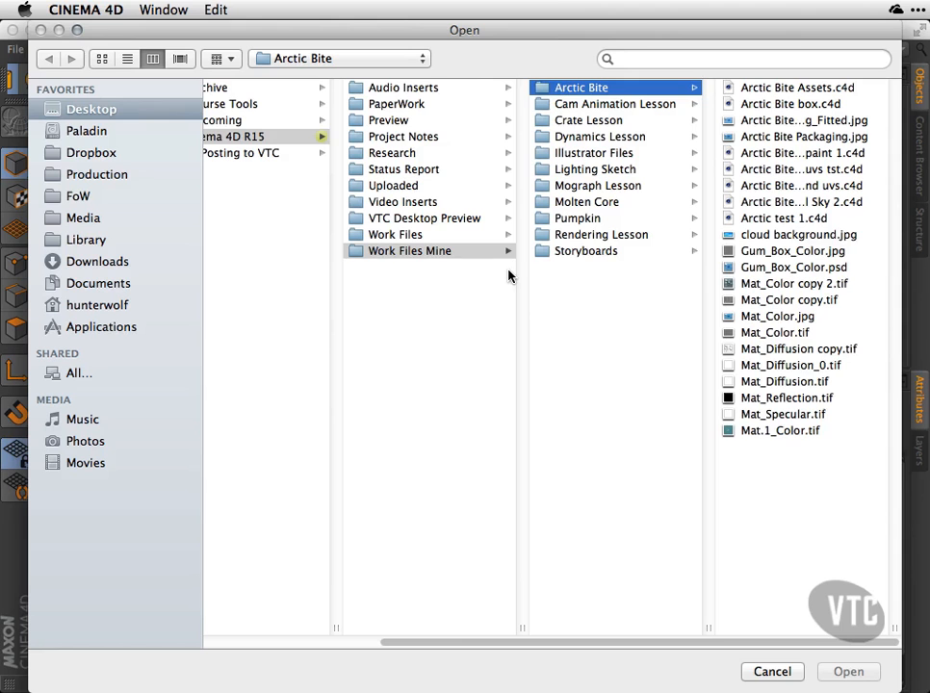
click(775, 237)
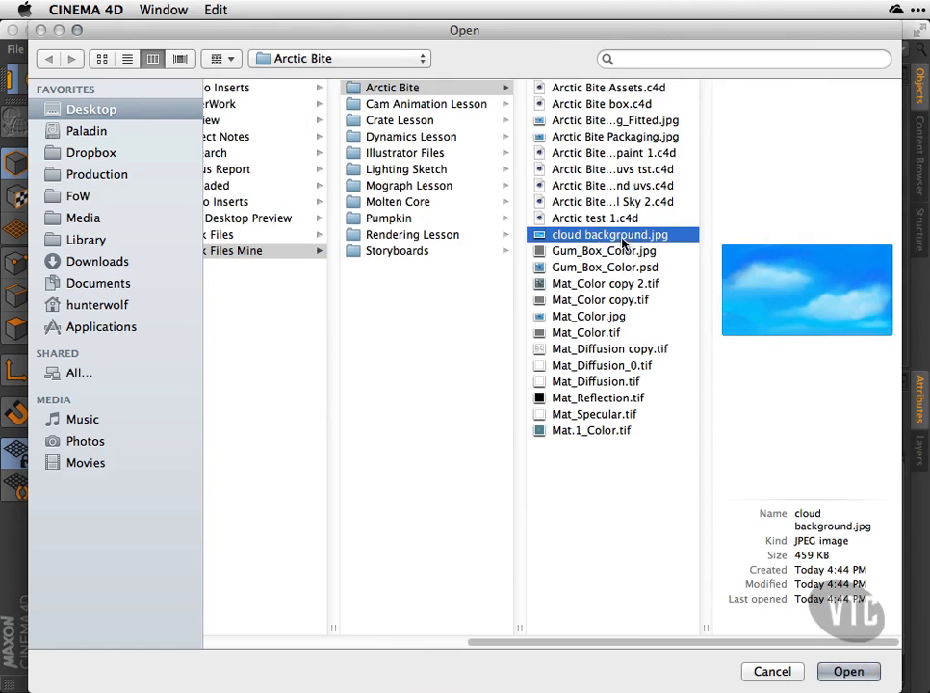
key(space)
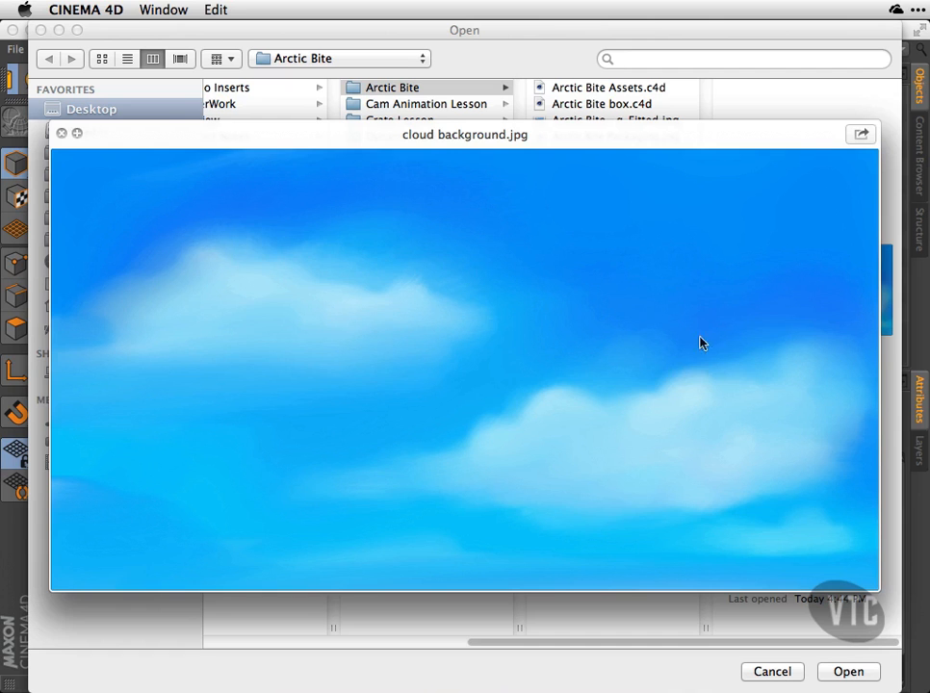
key(space)
click(847, 671)
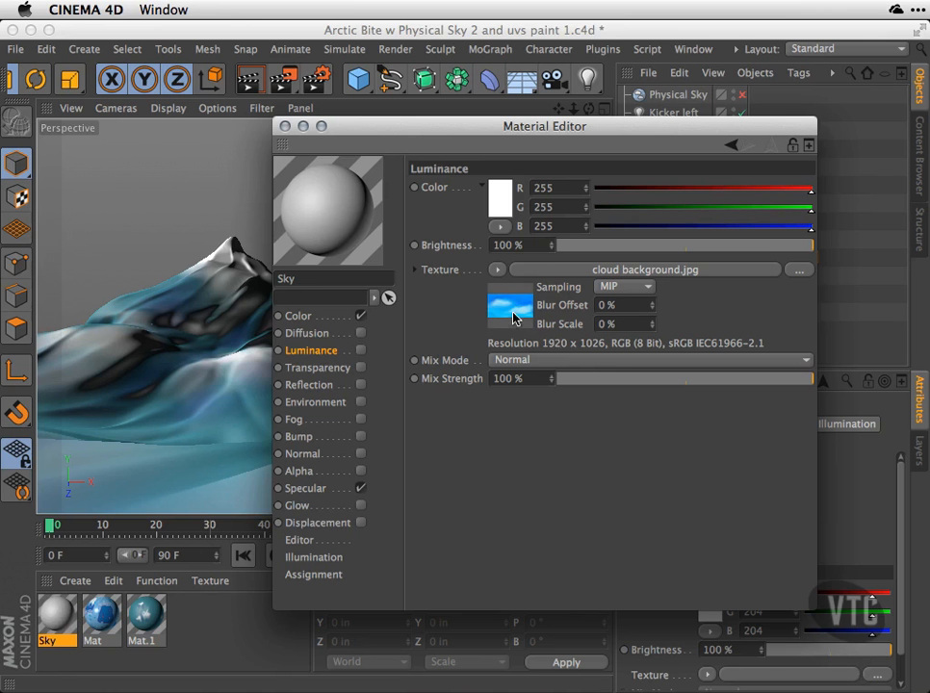
click(513, 319)
- Load cloud background.jpg as the texture of the Sky material's Color channel
click(320, 325)
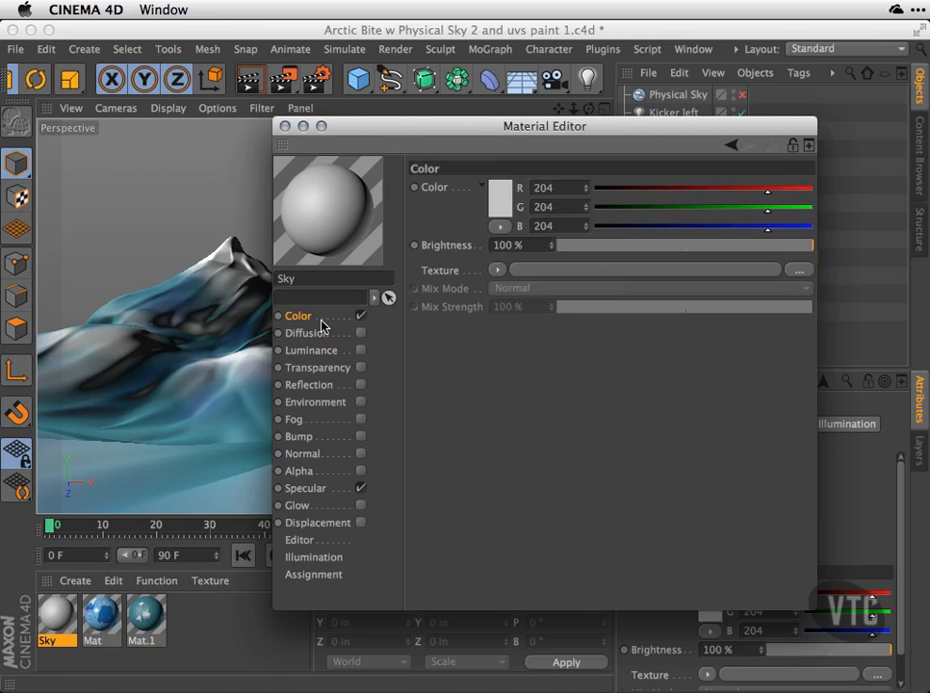
click(498, 269)
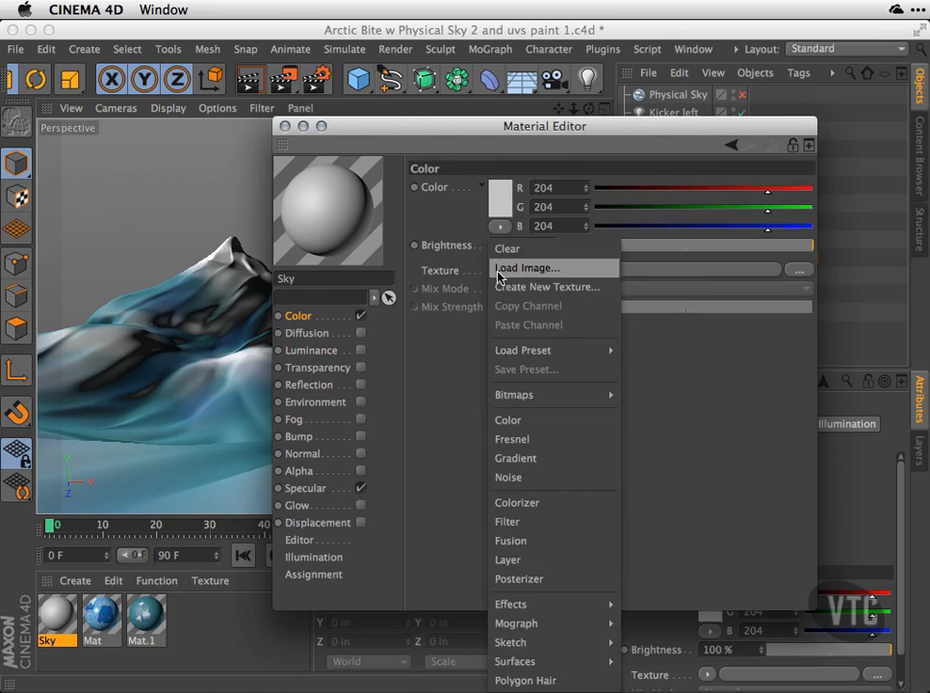
click(556, 269)
double_click(778, 235)
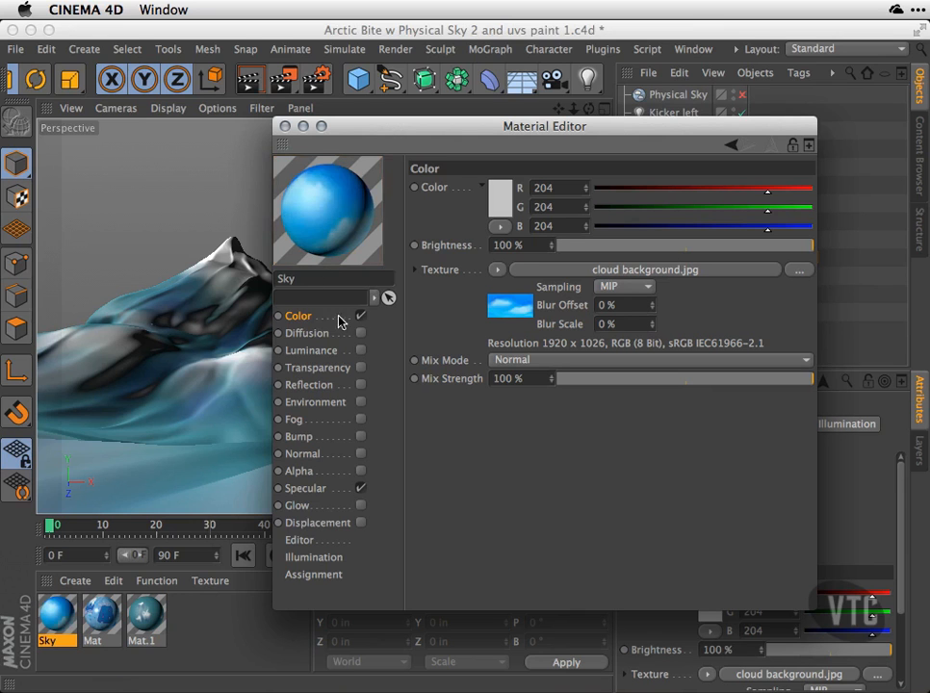
- Enable the Sky material's Luminance channel at 77% brightness and disable its Specular channel
click(360, 351)
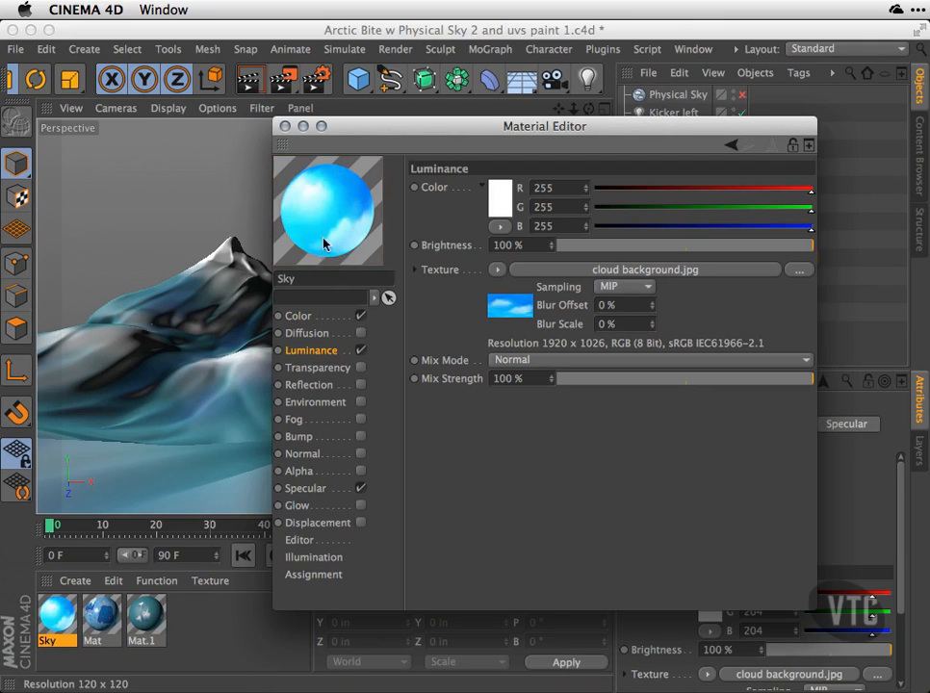
drag(808, 249, 767, 248)
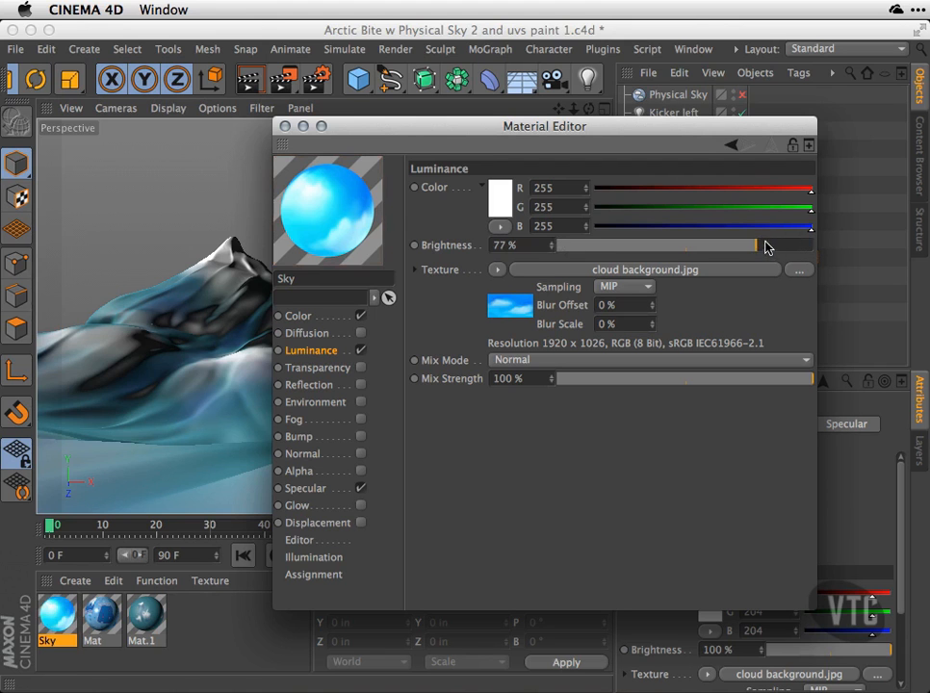
click(361, 489)
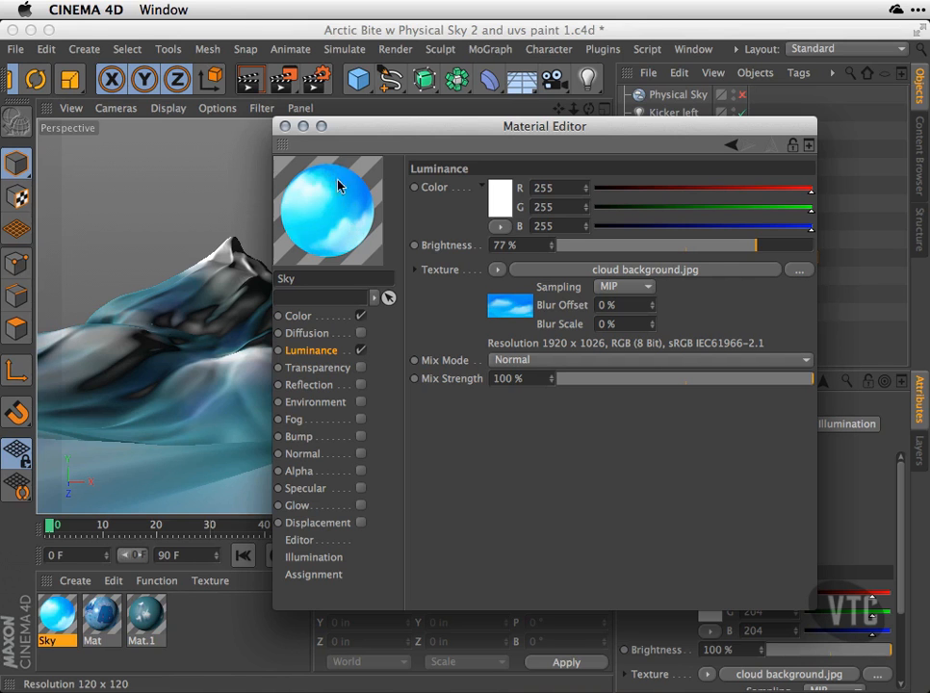
click(285, 126)
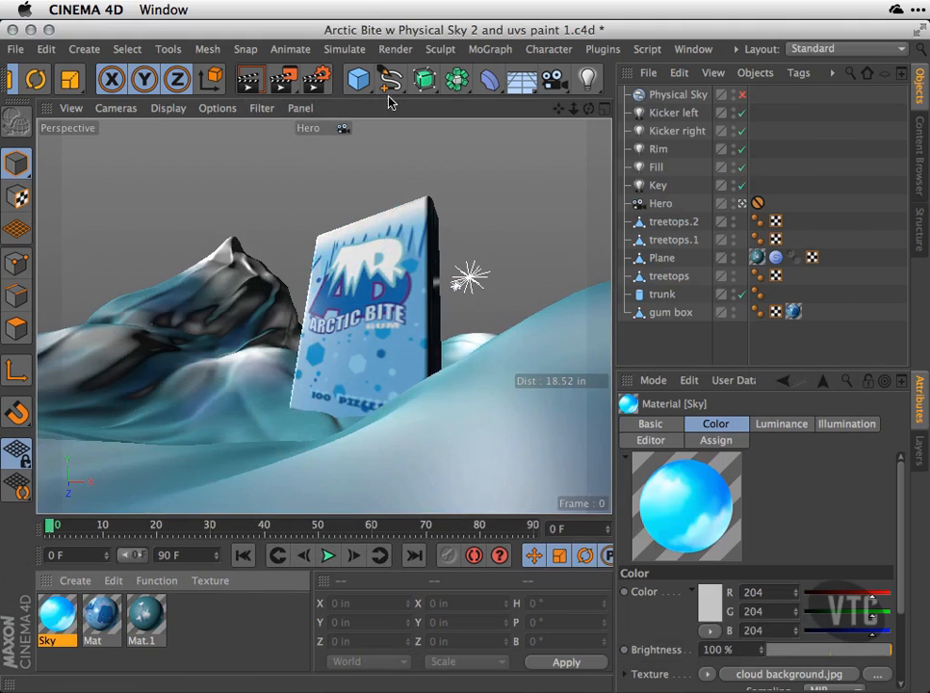
- Add a plane, enlarge it to about 957 by 637 in outside the Hero camera view, and convert it to an editable polygon object
click(362, 81)
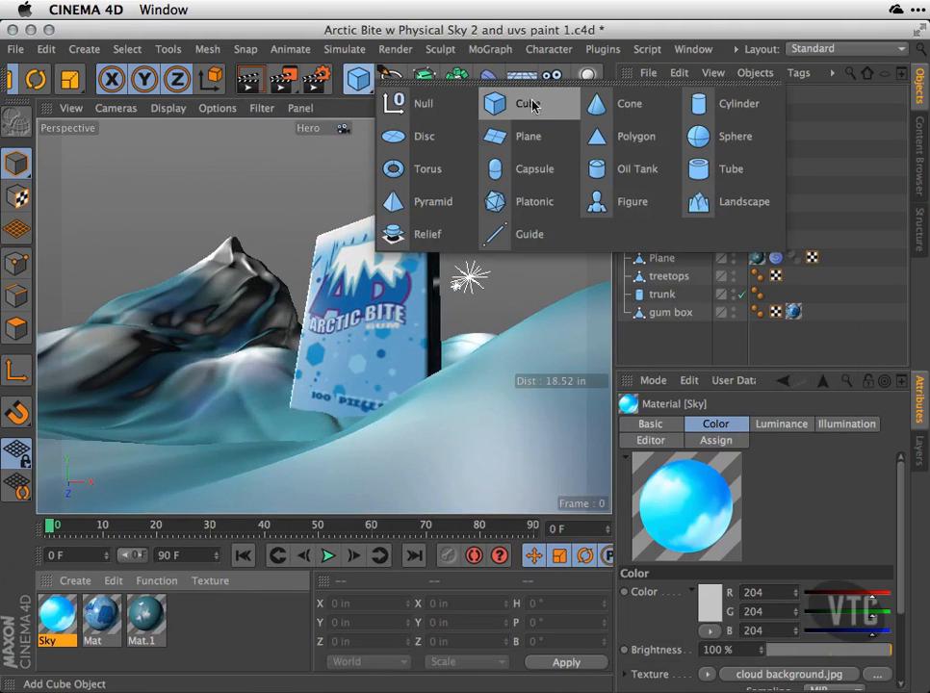
click(505, 141)
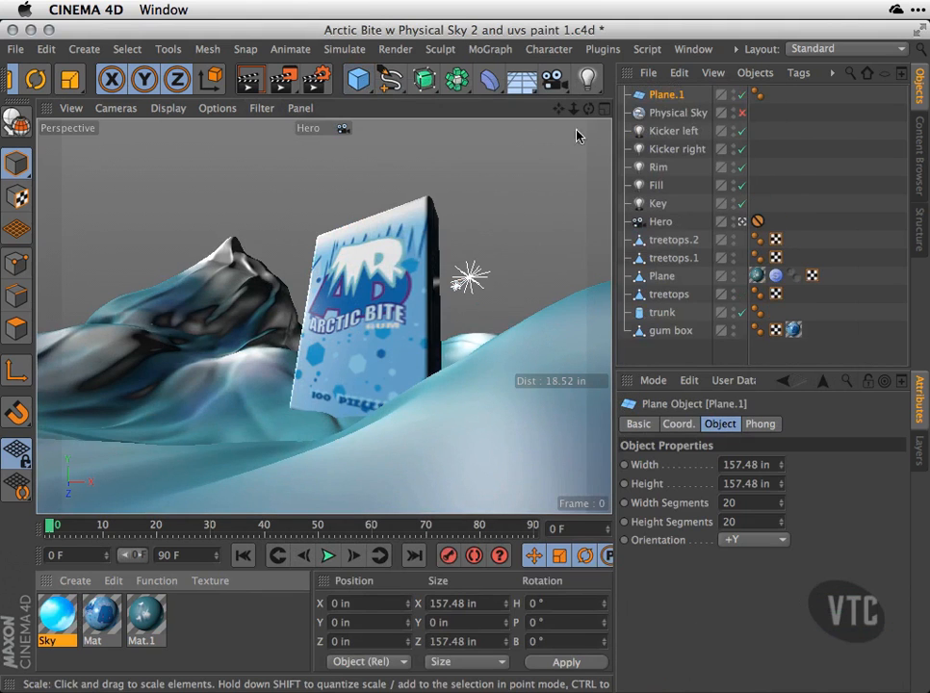
click(743, 221)
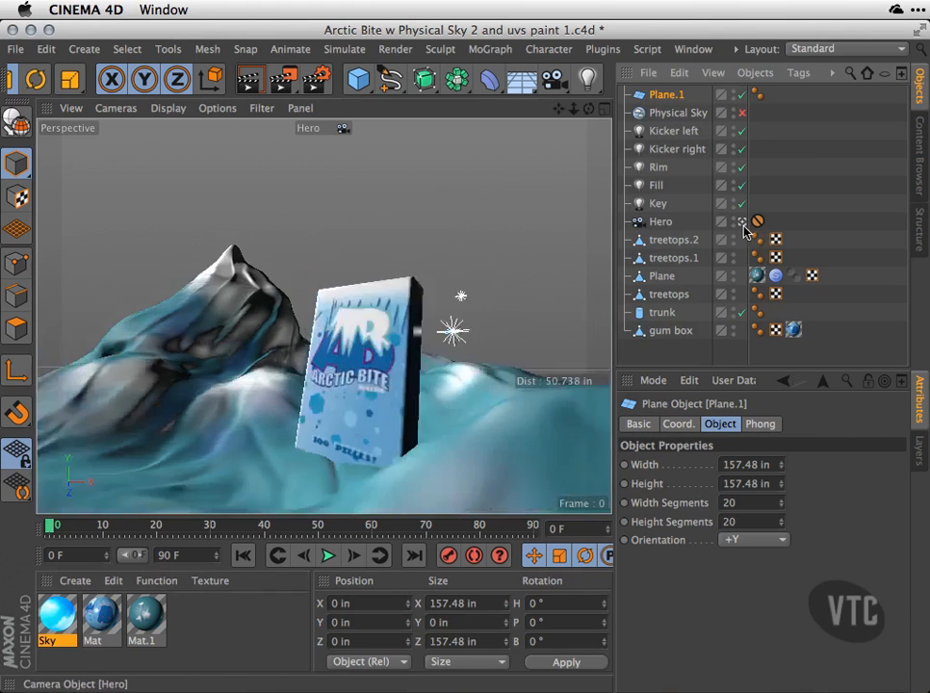
drag(213, 358, 400, 375)
drag(192, 332, 252, 284)
drag(400, 375, 458, 383)
click(16, 123)
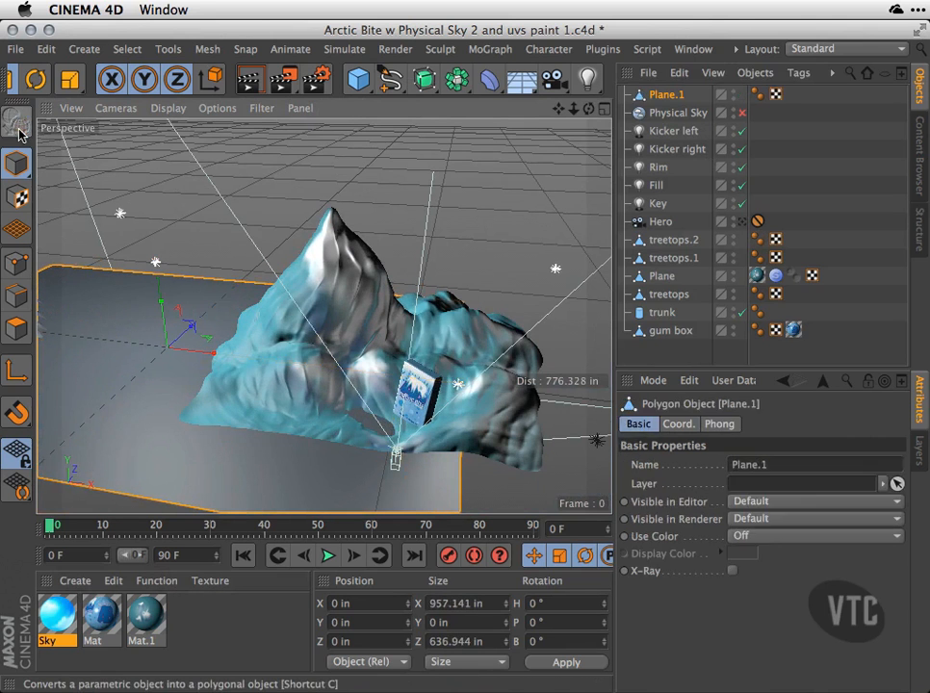
- Rotate the plane upright to a pitch of about -85.5° and move it behind the mountain
key(r)
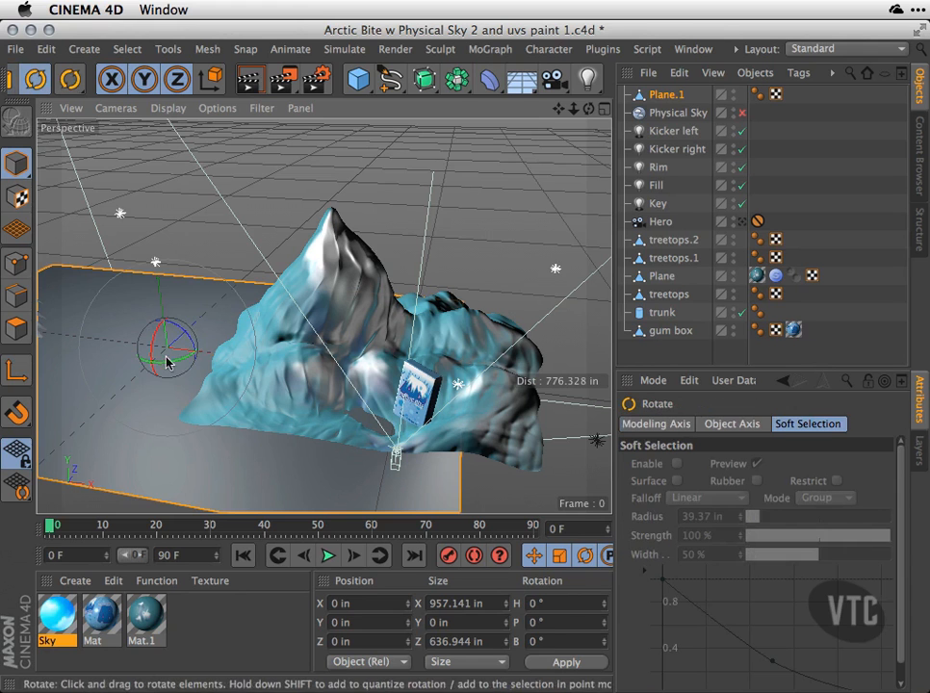
drag(144, 336, 438, 263)
key(e)
- In the Hero camera view, stretch the plane to about 4067 by 1440 in and move it to fill the whole background
click(739, 222)
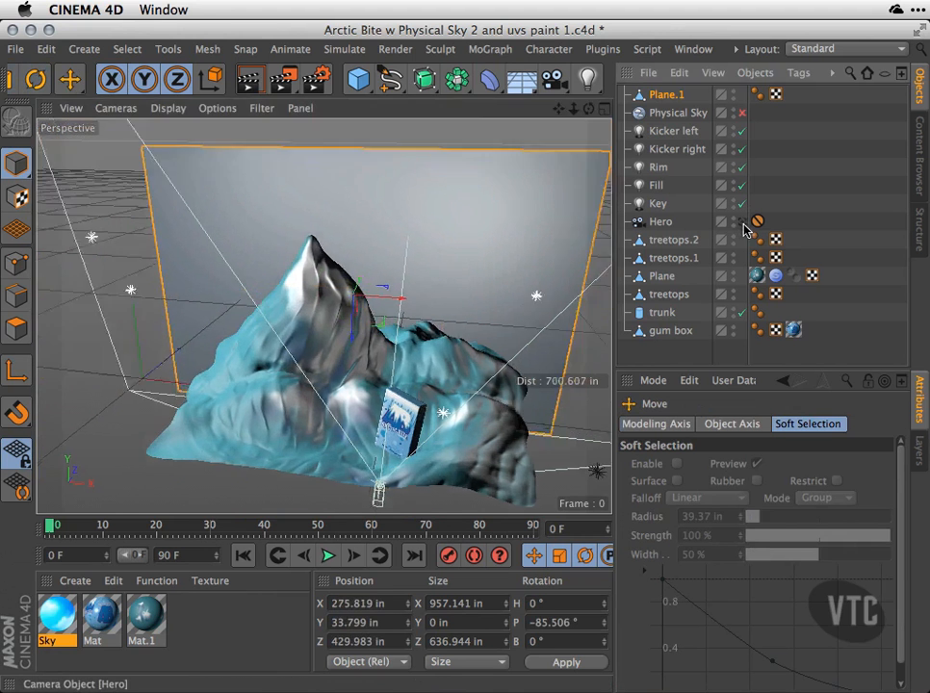
key(t)
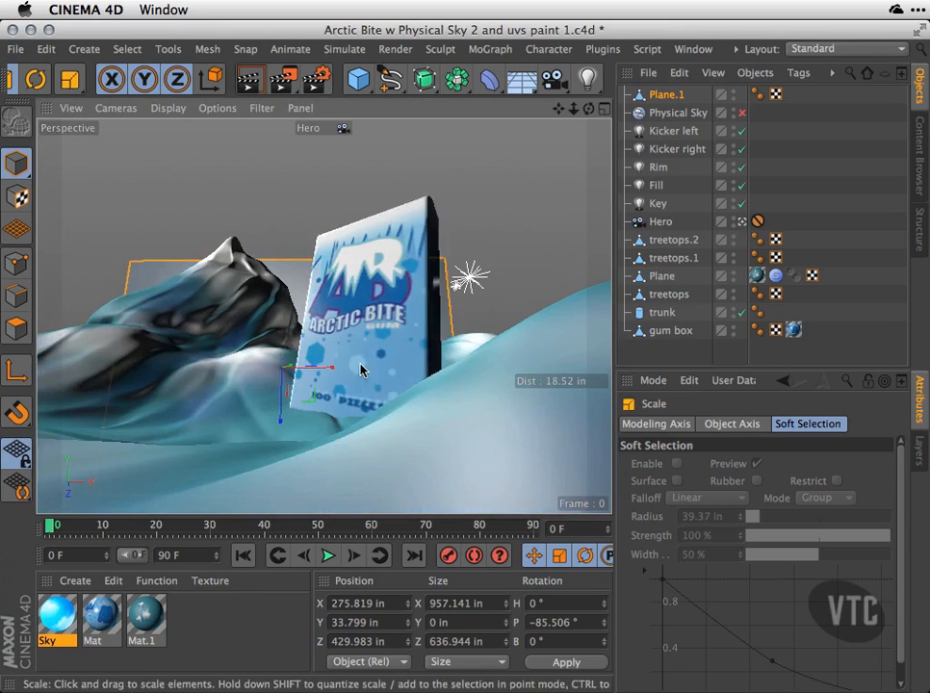
drag(334, 370, 390, 368)
drag(281, 421, 286, 489)
drag(330, 374, 370, 374)
key(e)
drag(281, 421, 415, 262)
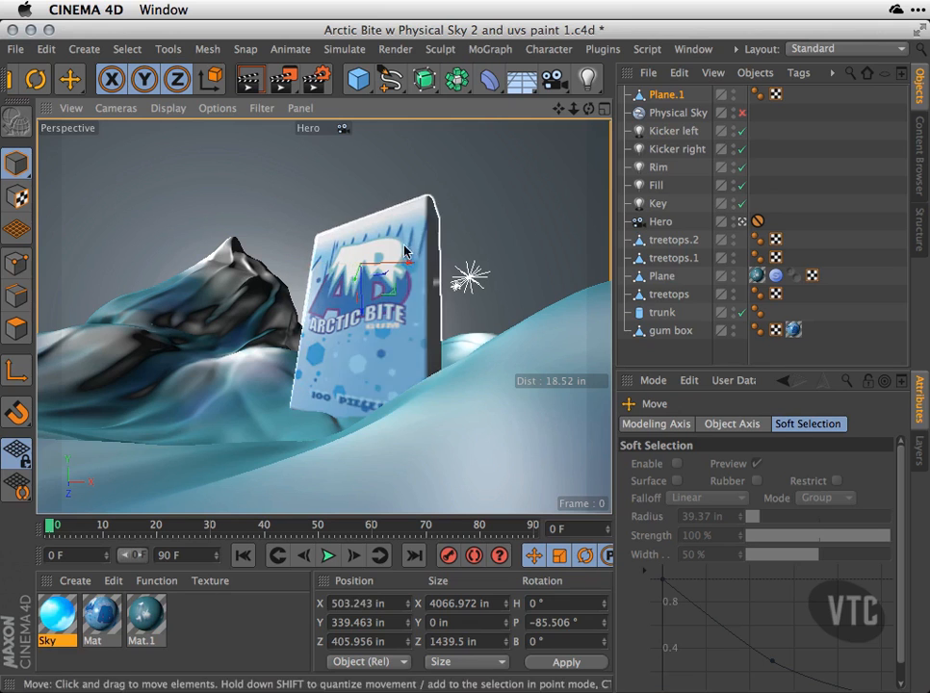
- Apply the Sky material to the background plane and shift the plane to about X 585, Y 525, Z 391 in
click(260, 618)
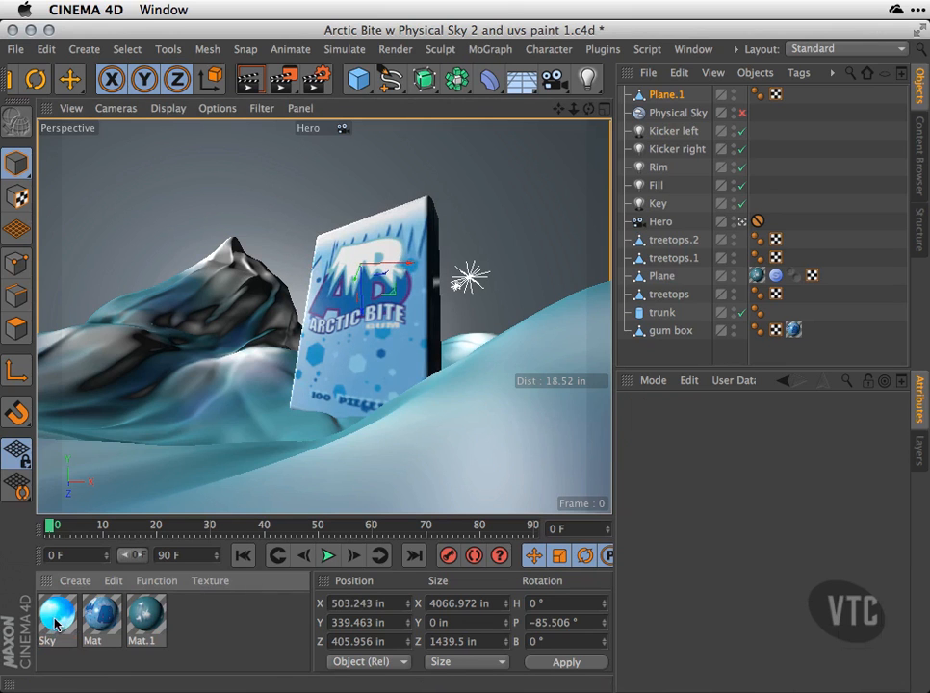
drag(56, 621, 150, 174)
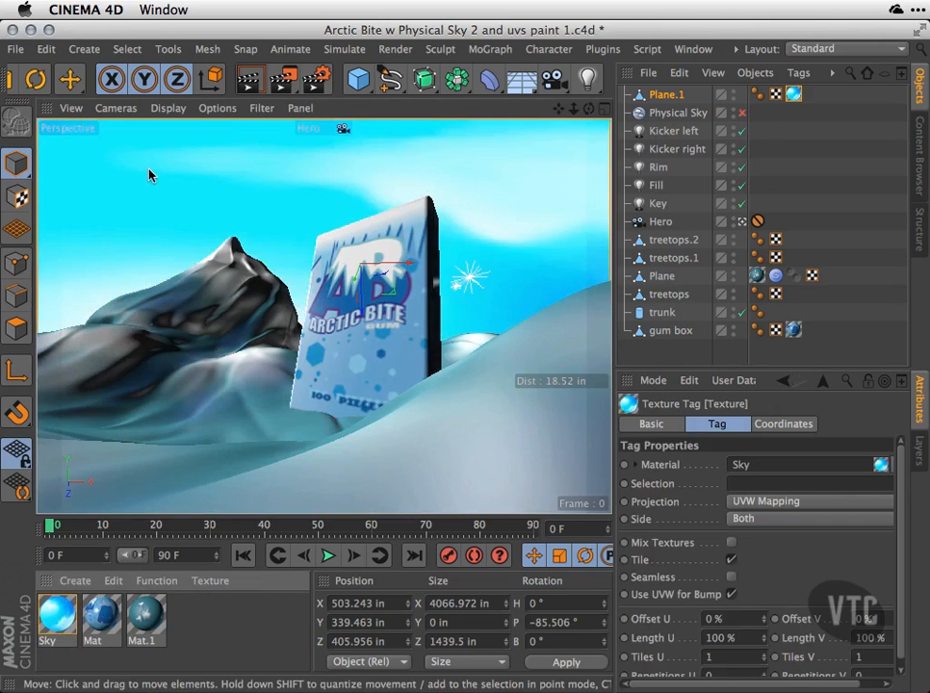
drag(375, 306, 382, 278)
drag(411, 220, 387, 245)
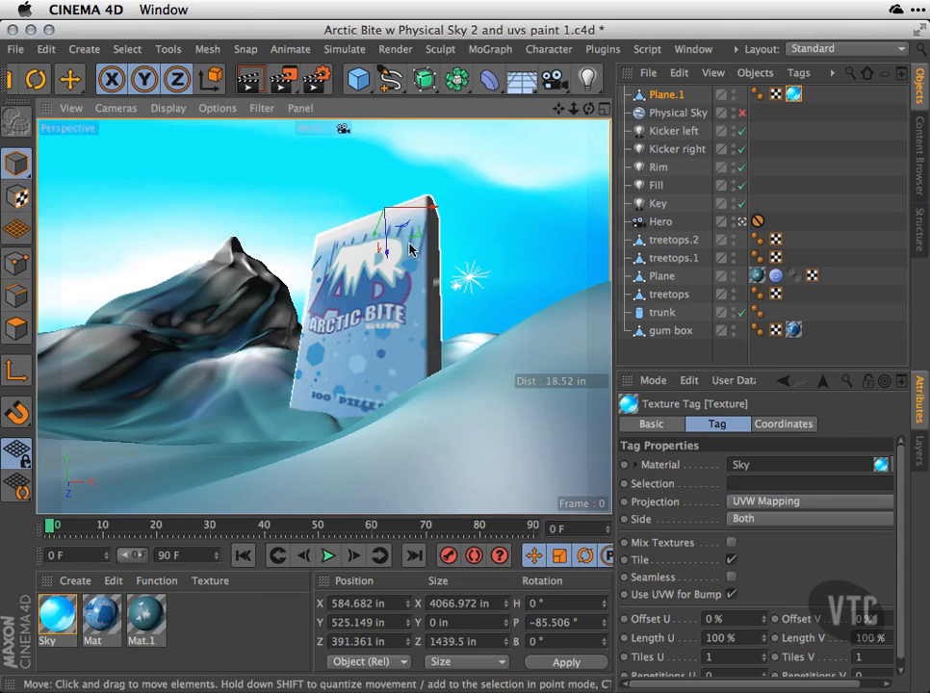
- Check the shadow types of the Fill and Key lights and the Key light's list of excluded objects
click(664, 188)
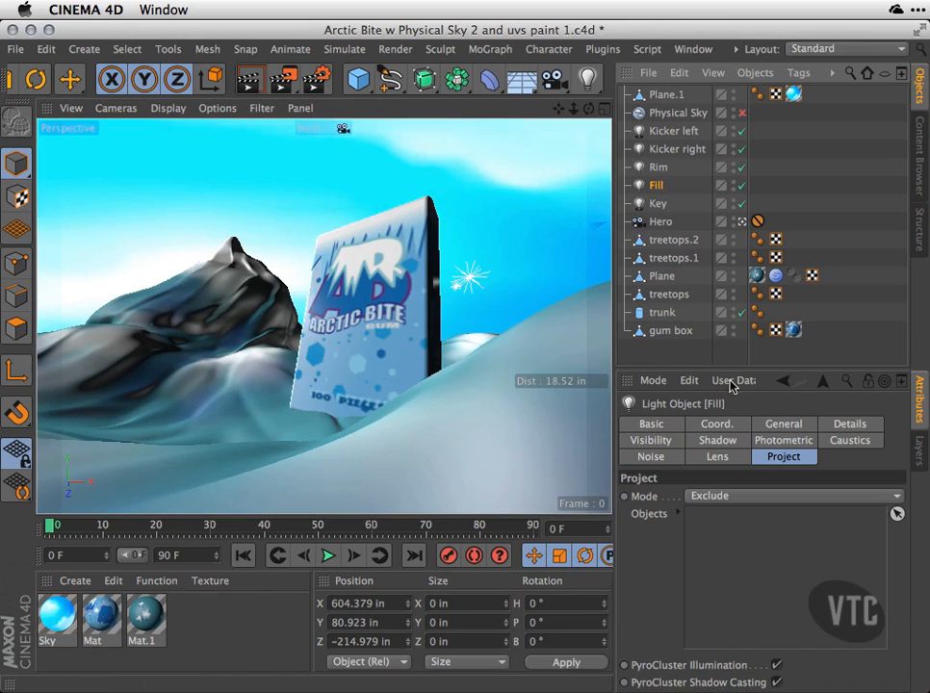
click(717, 440)
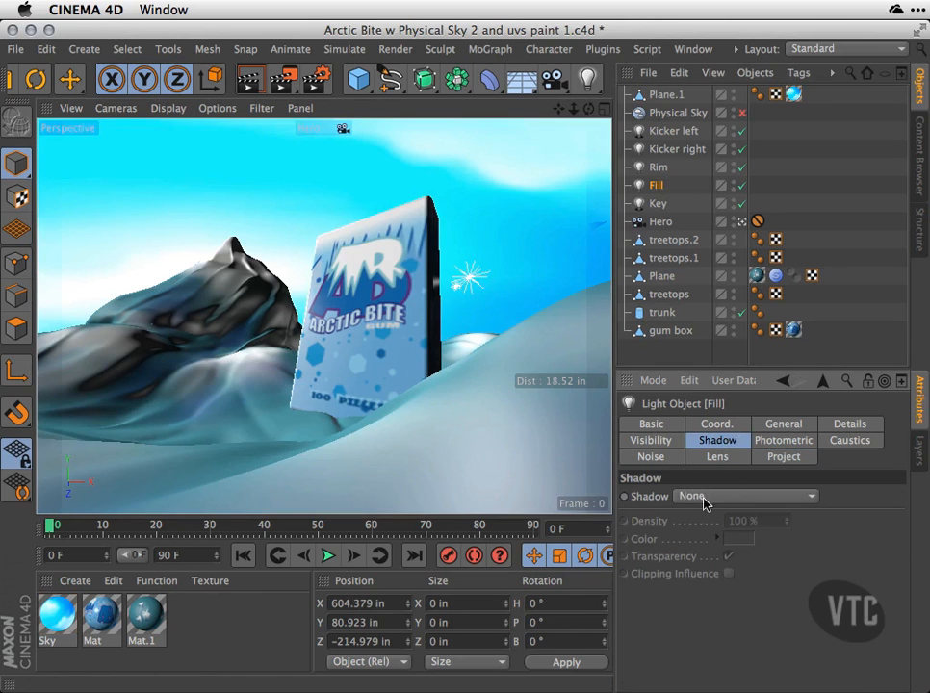
click(665, 205)
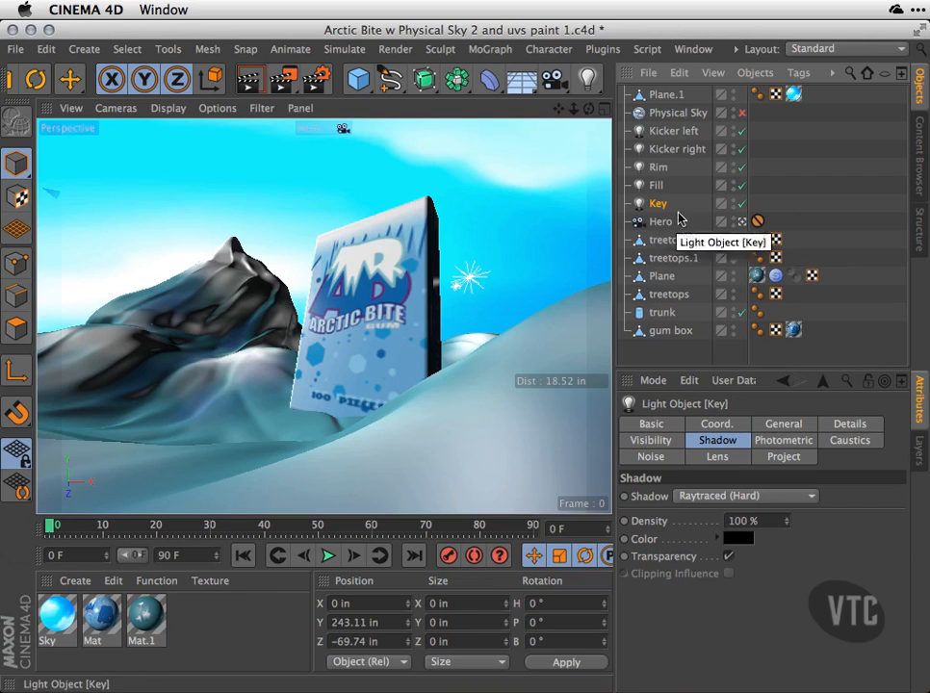
click(789, 459)
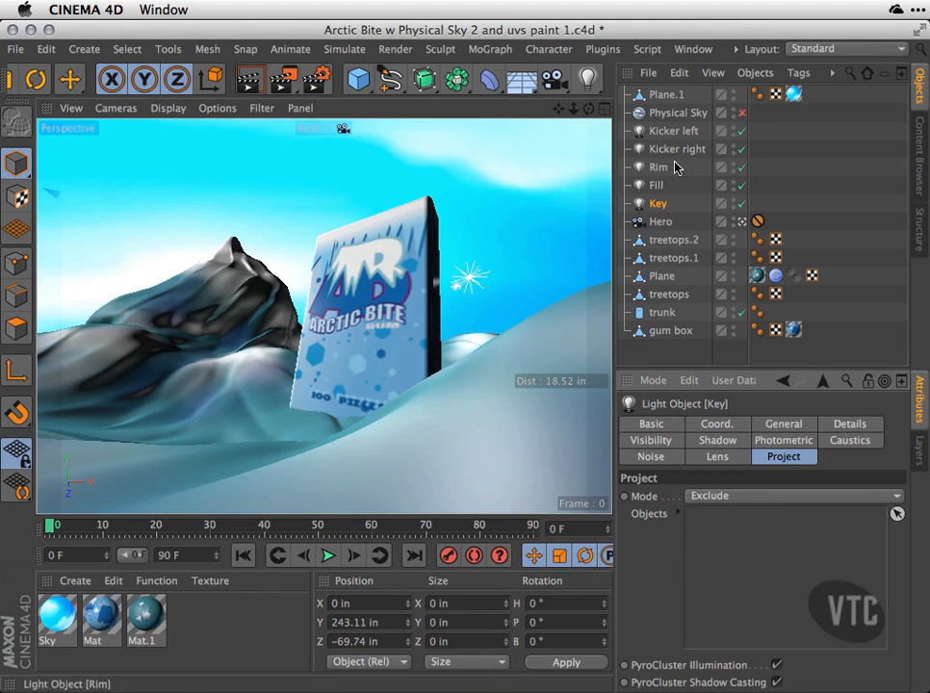
- Rename the background plane as Sky plane
double_click(670, 95)
text(Sky p)
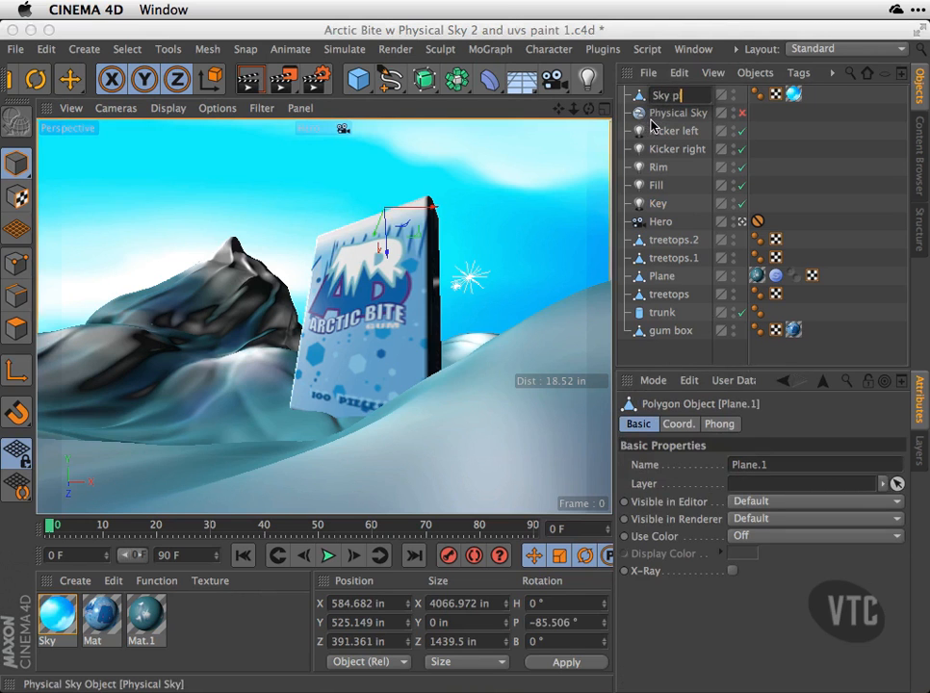
text(lane)
key(Return)
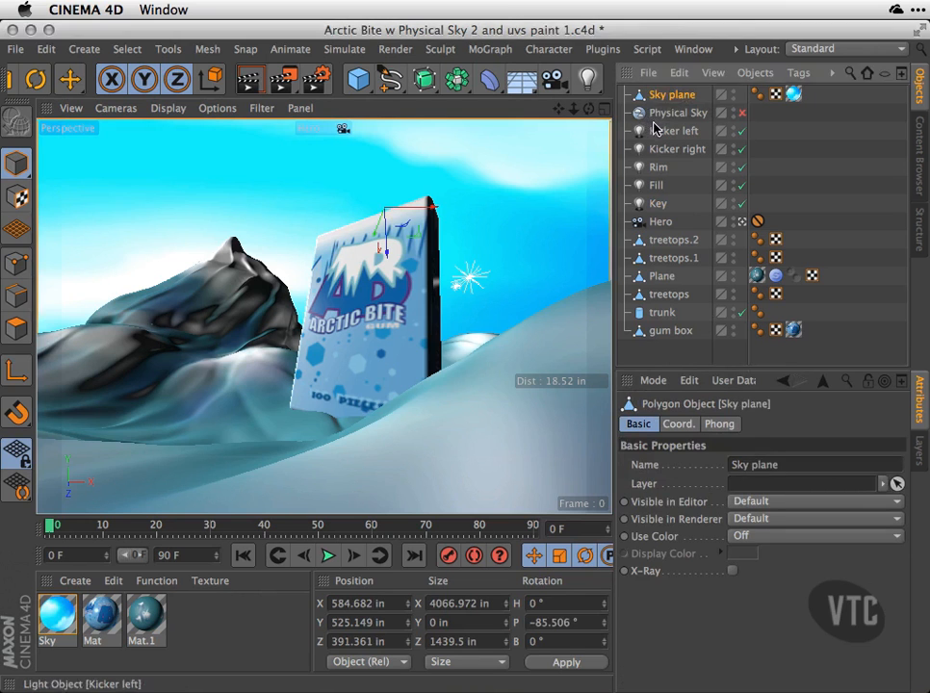
- Exclude the Sky plane from the Key light's illumination and render the active view
mouse_move(674, 102)
mouse_down()
mouse_move(691, 111)
mouse_move(751, 276)
mouse_move(710, 113)
mouse_move(660, 92)
mouse_up()
click(658, 206)
drag(673, 98, 689, 121)
drag(701, 301, 728, 561)
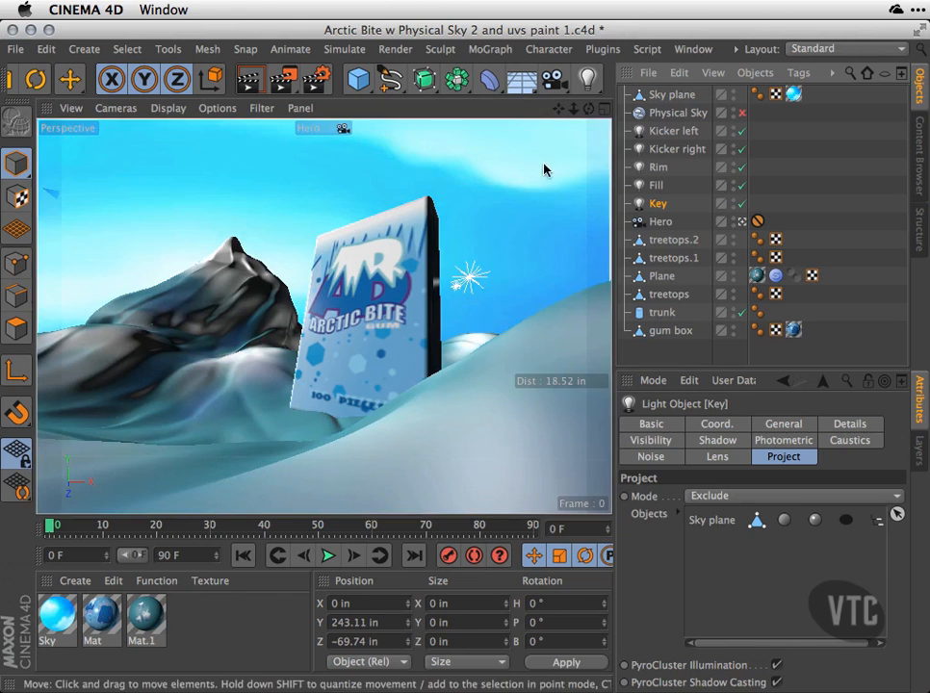
click(254, 83)
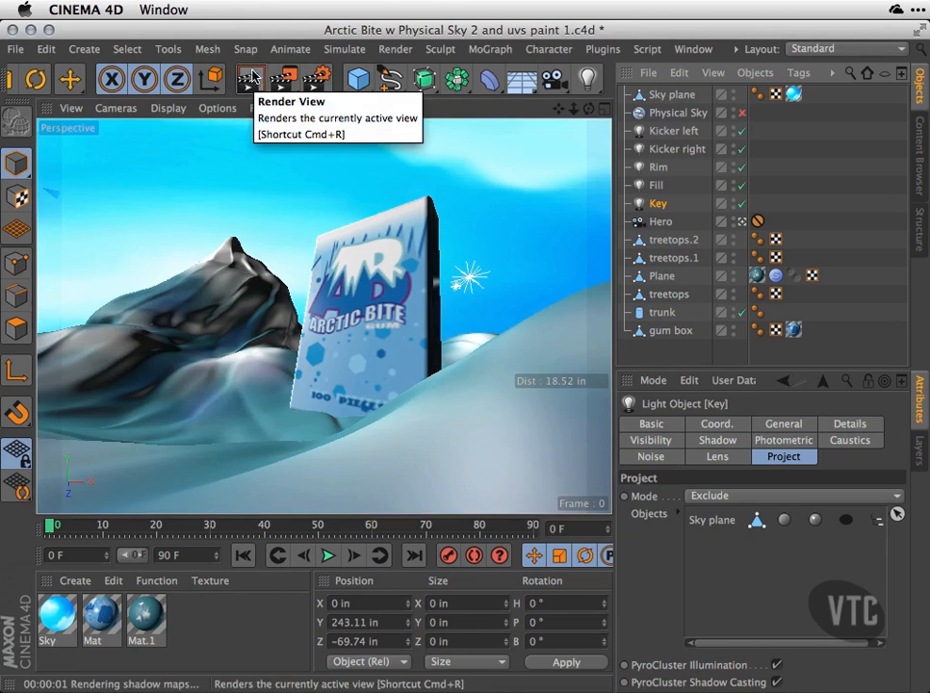